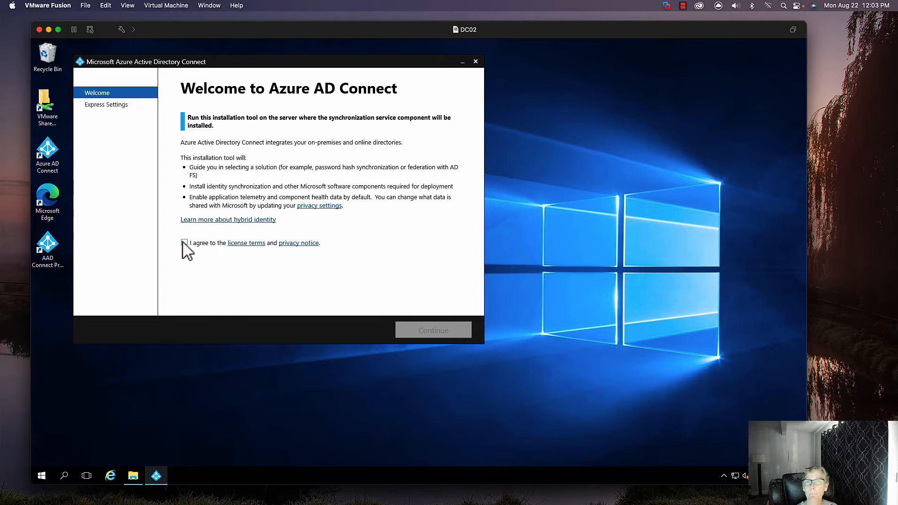
Step: Accept the license terms and run a customized installation without optional components, keeping Password Hash Synchronization with single sign-on enabled
left_click(432, 332)
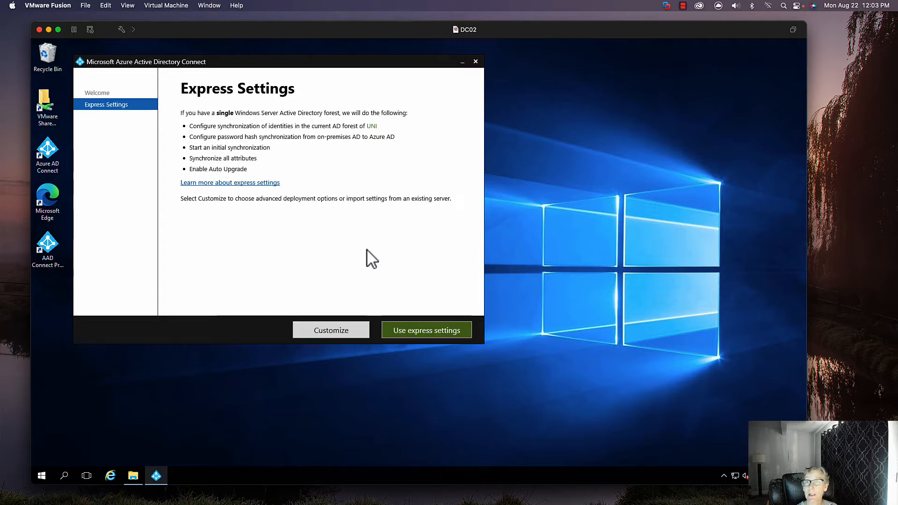
left_click(334, 331)
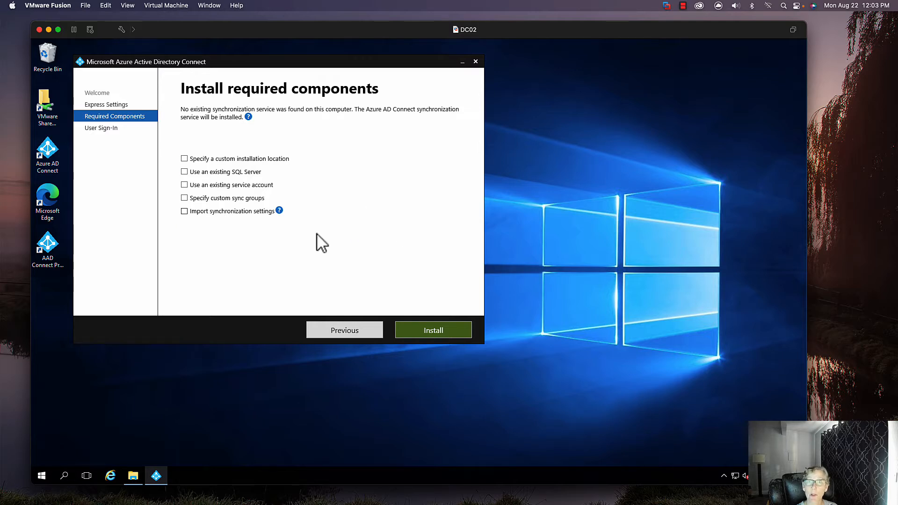
left_click(439, 333)
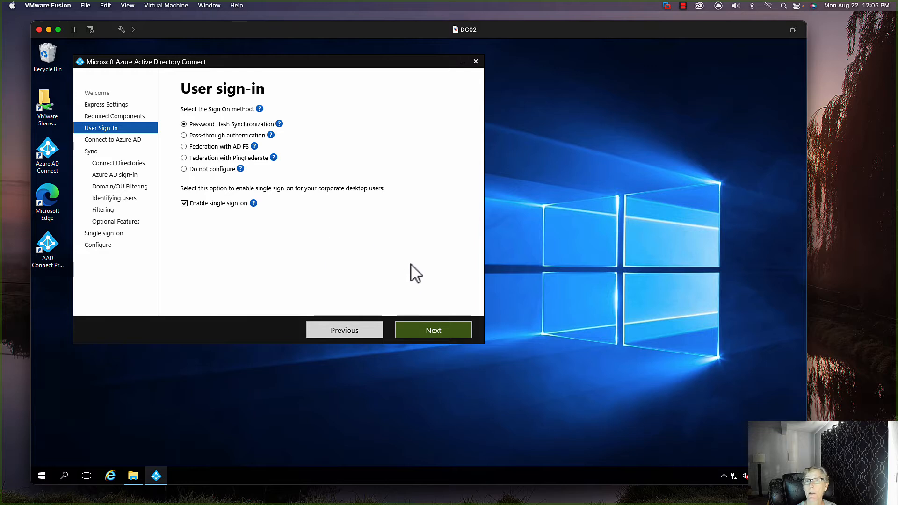
left_click(416, 329)
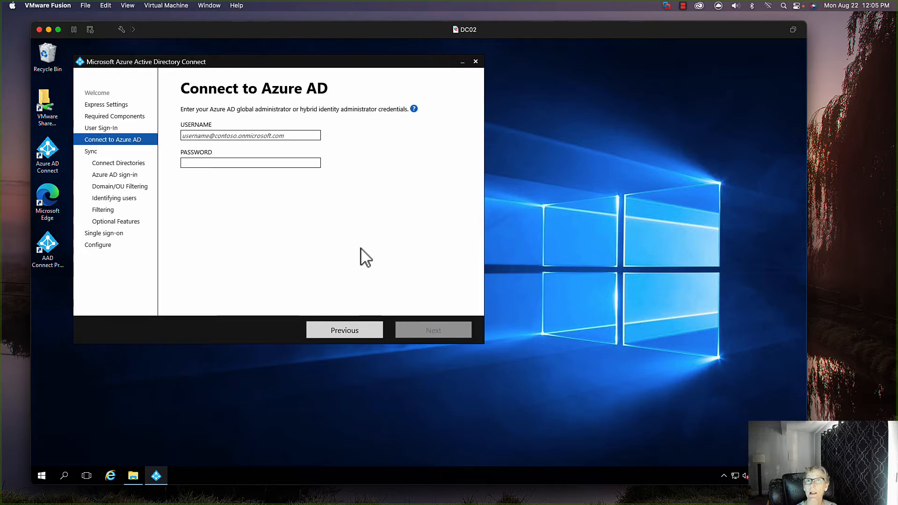
Step: Enter the Azure AD administrator's username and password, and connect the uni.nextech.com forest with a new AD account using the enterprise admin credentials
left_click(249, 136)
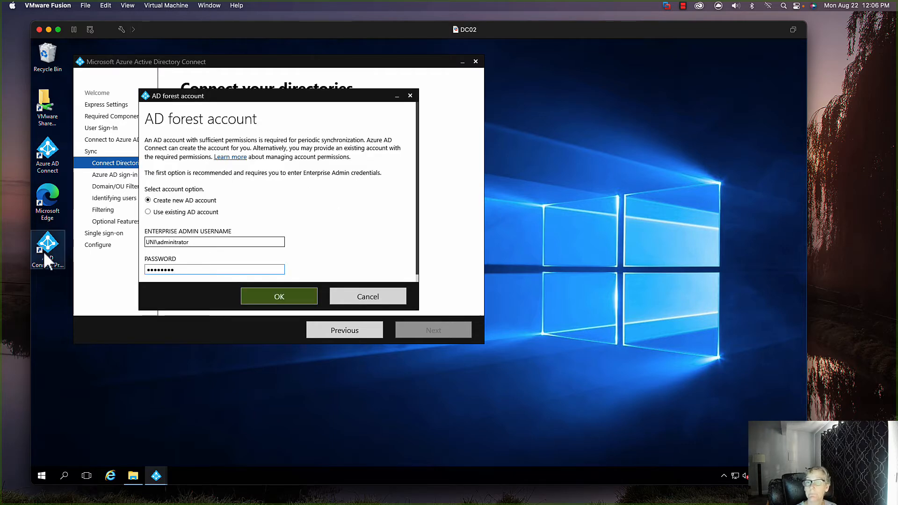
left_click(247, 294)
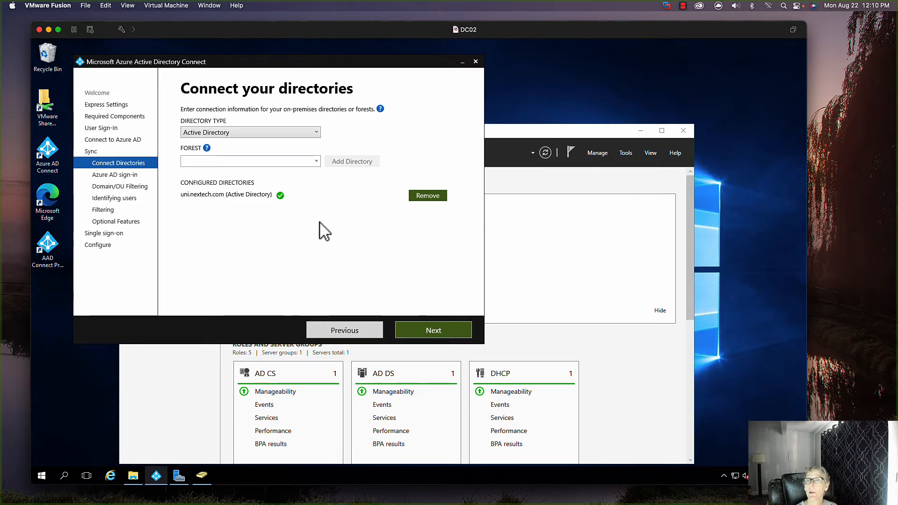
left_click(410, 329)
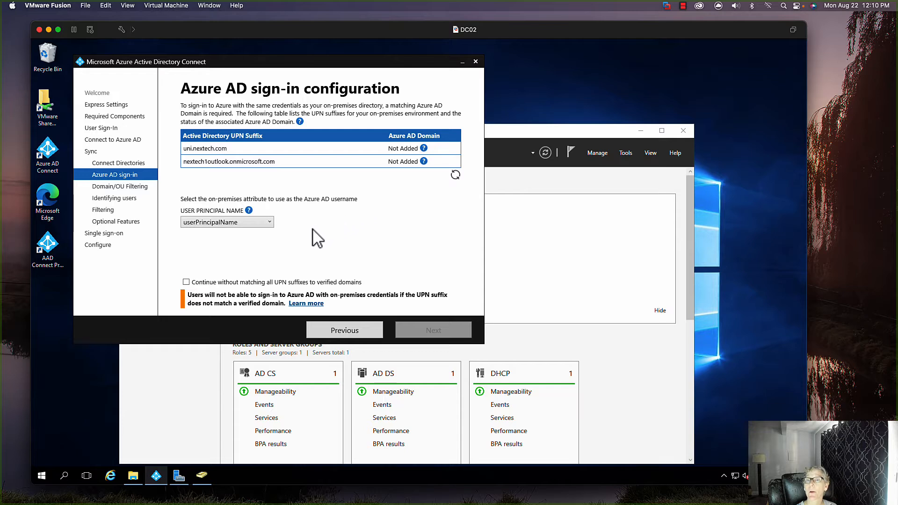
Step: Continue without matching all UPN suffixes to verified domains, keeping userPrincipalName as the Azure AD username attribute
left_click(186, 282)
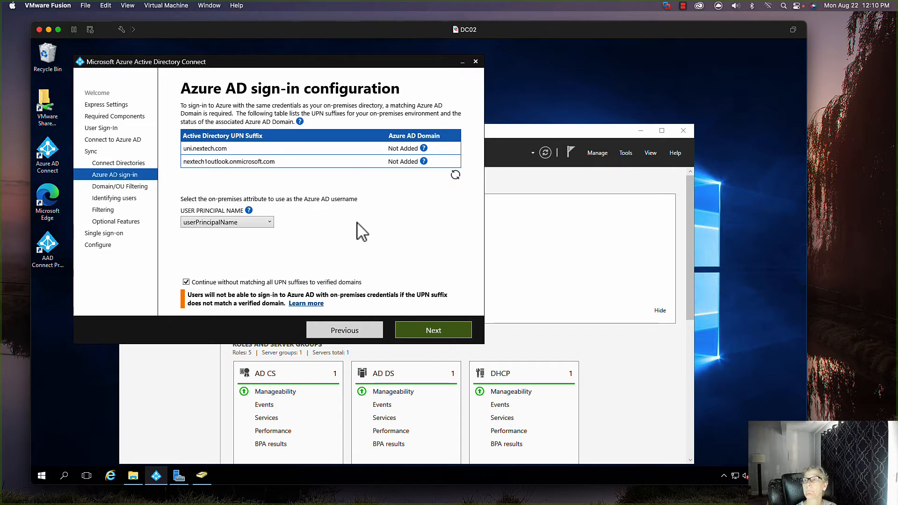
left_click(414, 330)
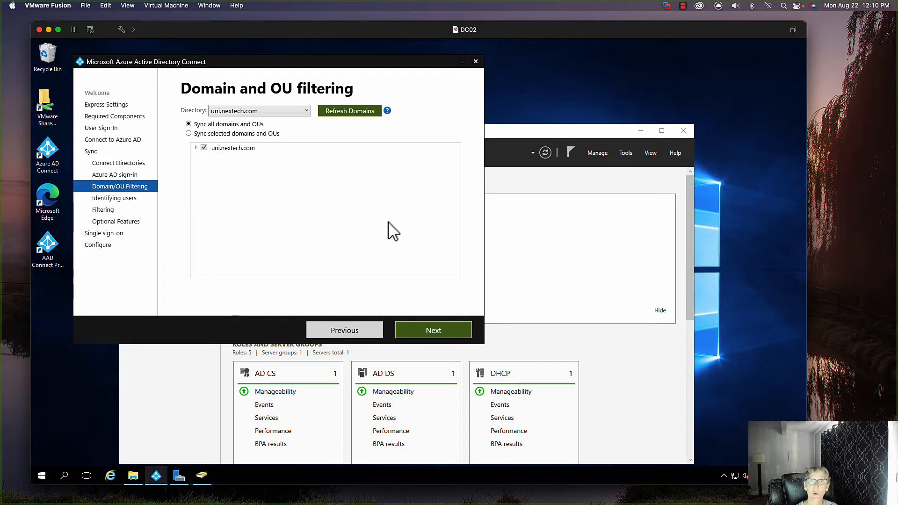
Step: Accept syncing of all domains, OUs, users and devices, with users represented only once and Azure managing the source anchor
left_click(417, 326)
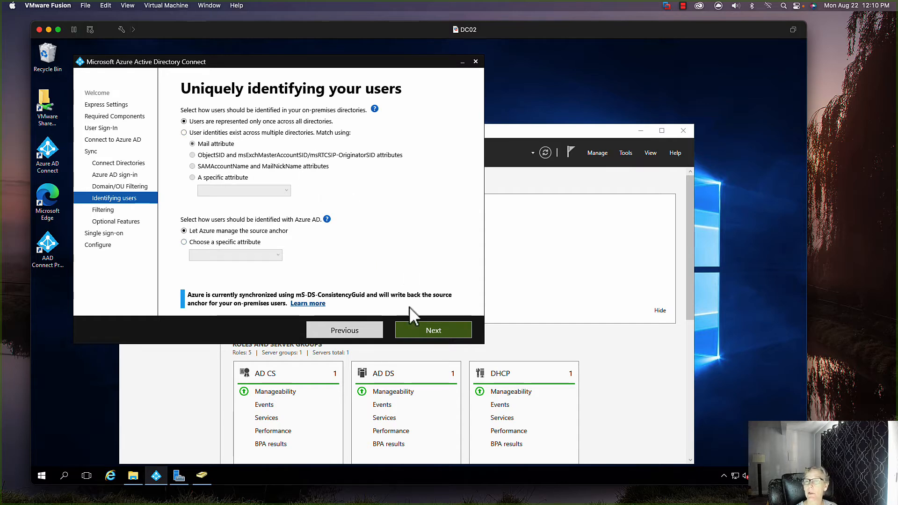
left_click(423, 330)
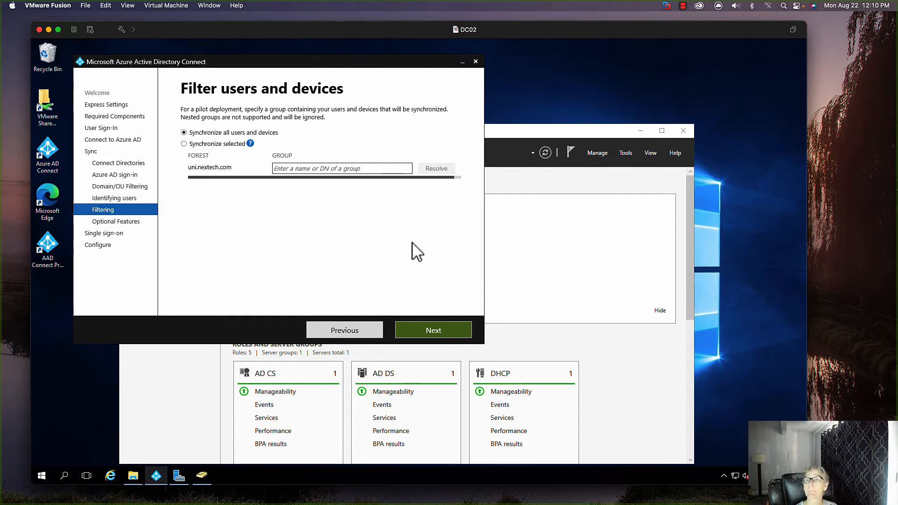
left_click(436, 330)
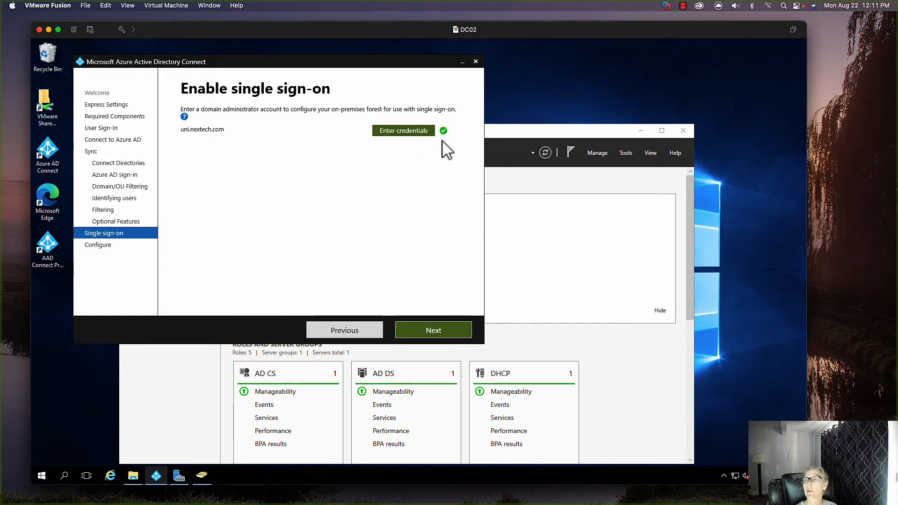
Step: Accept the single sign-on credentials for uni.nextech.com, install the configuration with synchronization starting on completion, and exit the wizard
left_click(439, 330)
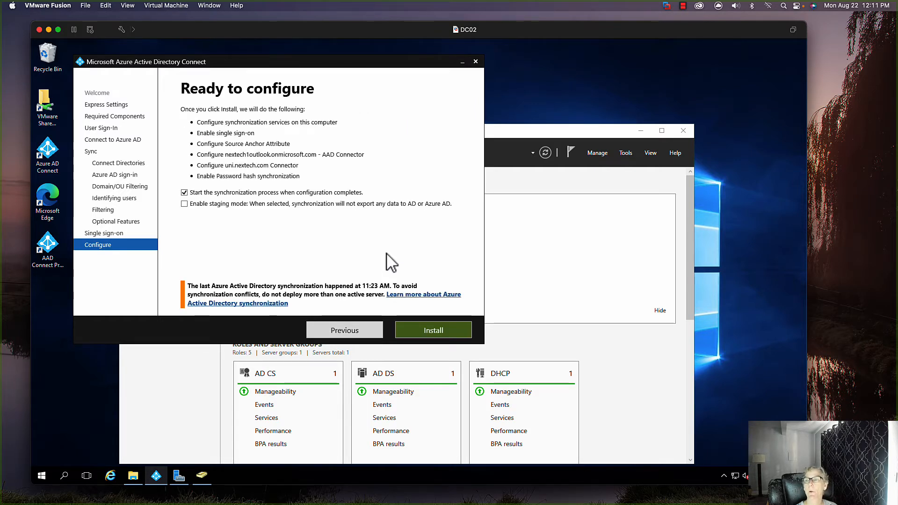
left_click(417, 329)
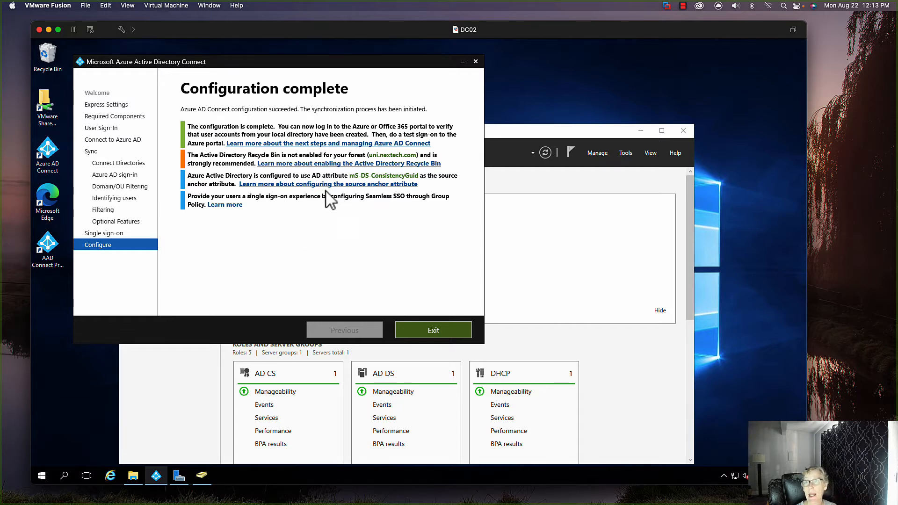
left_click(415, 329)
Step: Switch to Microsoft Edge and open Azure Active Directory in the Azure portal
left_click_drag(438, 135, 448, 106)
double_click(51, 196)
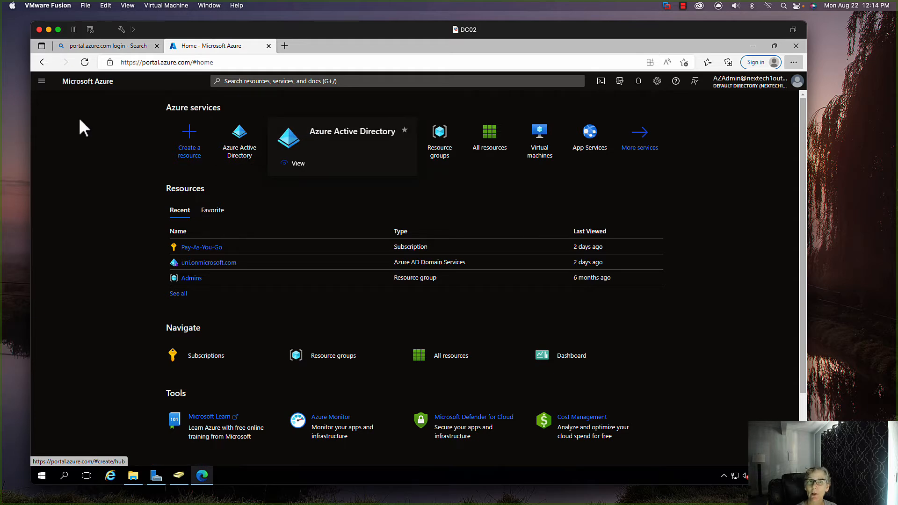
left_click(42, 81)
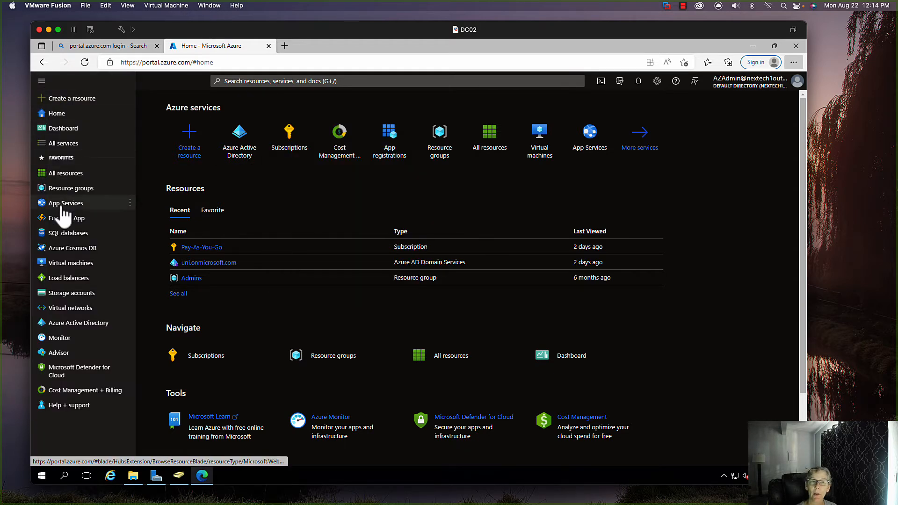
left_click(75, 323)
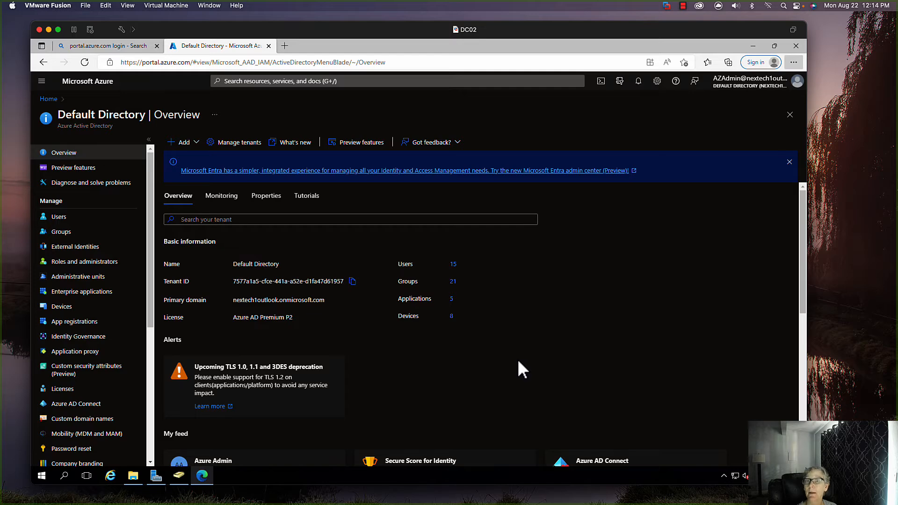
Step: Dismiss the Microsoft Entra banner and check the sync and user sign-in status on the Azure AD Connect page
left_click(792, 163)
scroll(511, 318, "down", 1)
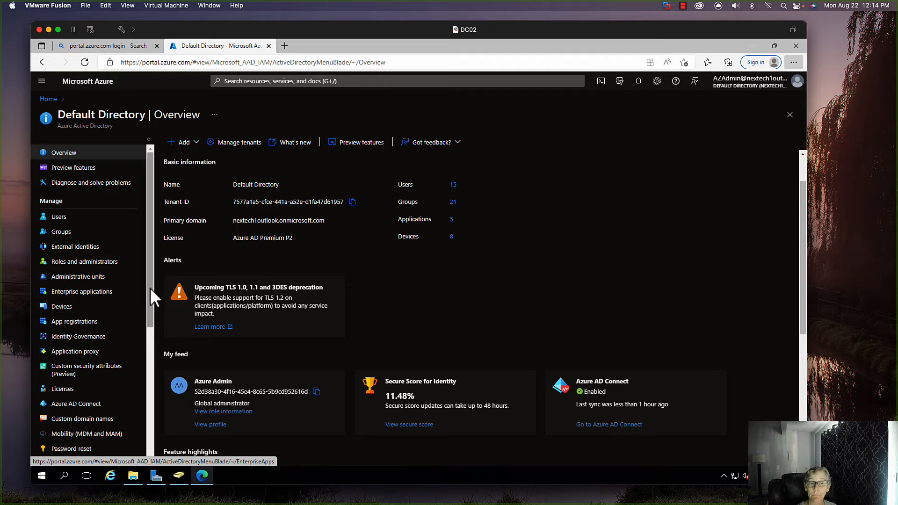
left_click(86, 407)
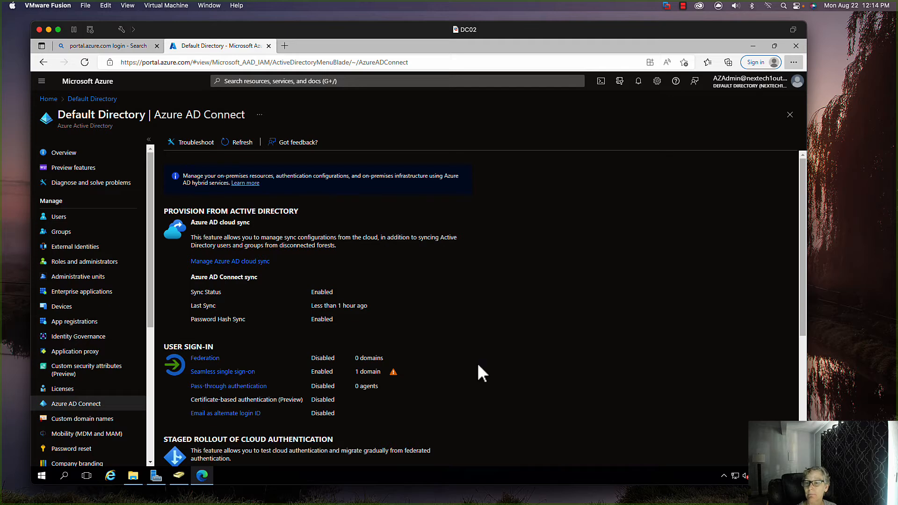
scroll(478, 366, "down", 1)
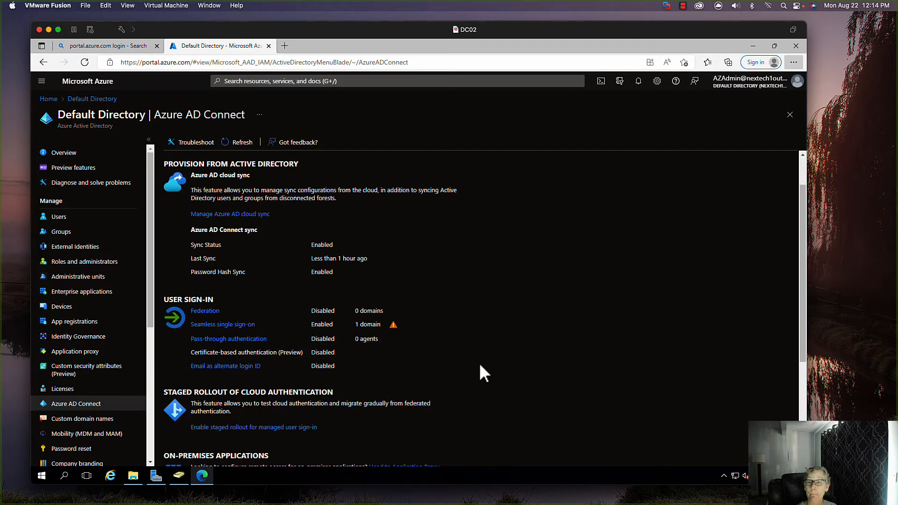
scroll(480, 366, "down", 3)
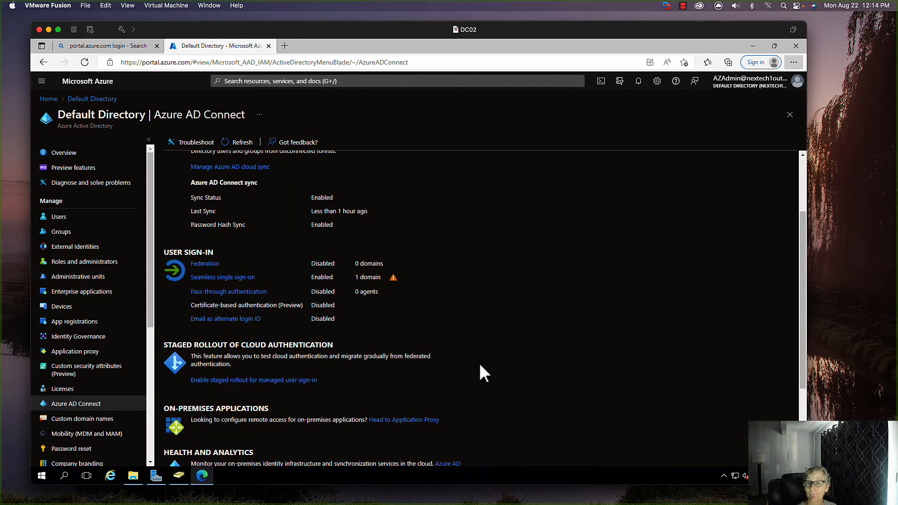
Step: Open the directory's list of all users and widen the User principal name column to show the full names
left_click(96, 218)
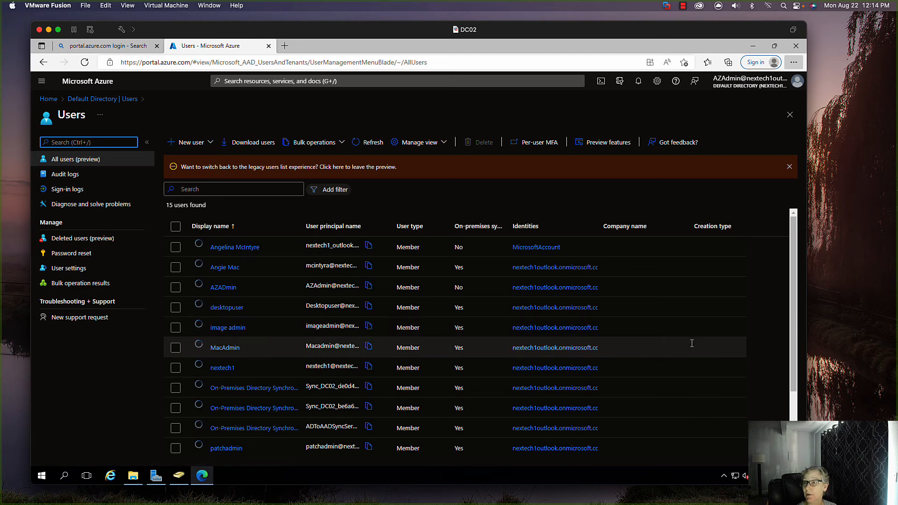
left_click_drag(793, 231, 789, 301)
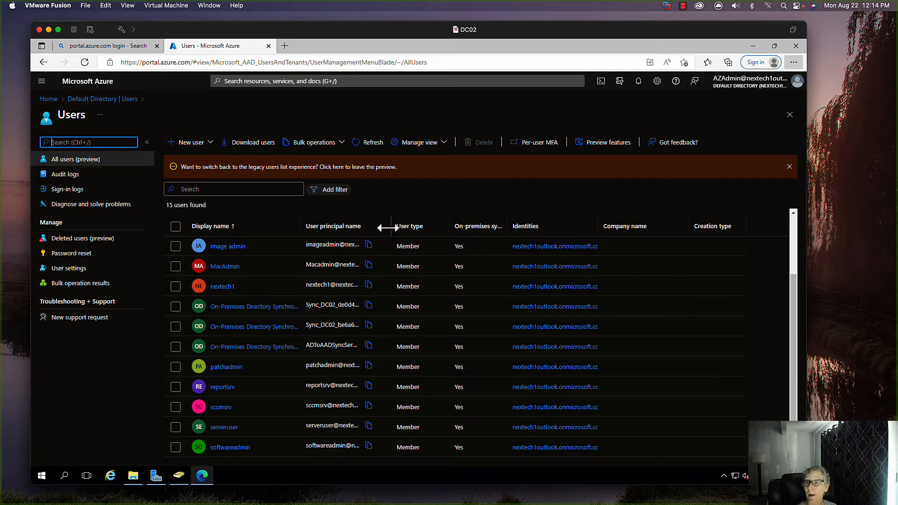
left_click_drag(391, 226, 496, 226)
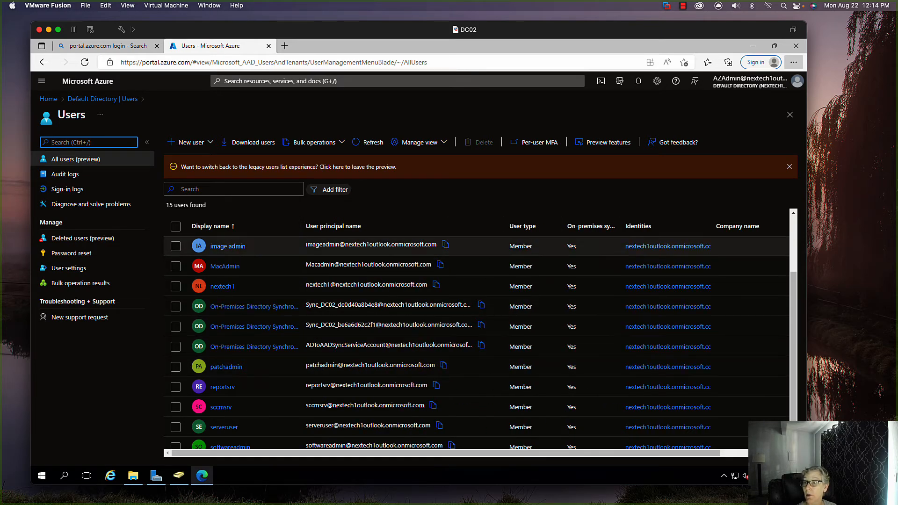
left_click_drag(503, 221, 550, 223)
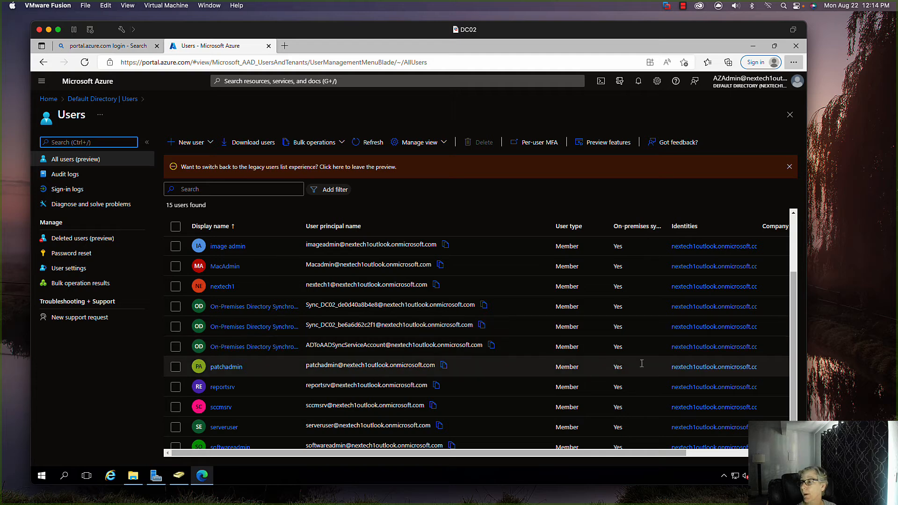
Step: Dismiss the legacy users list banner and review the on-premises sync status of every user in the list
left_click_drag(794, 290, 796, 233)
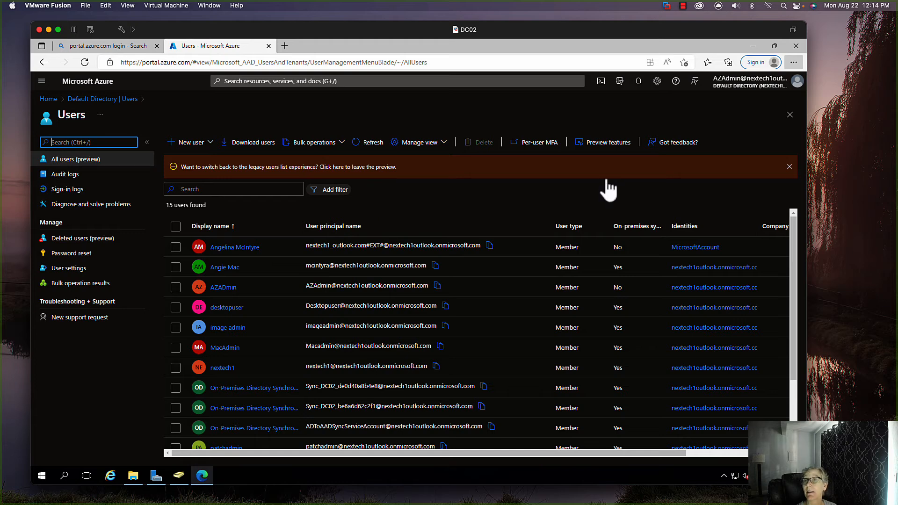
left_click(789, 167)
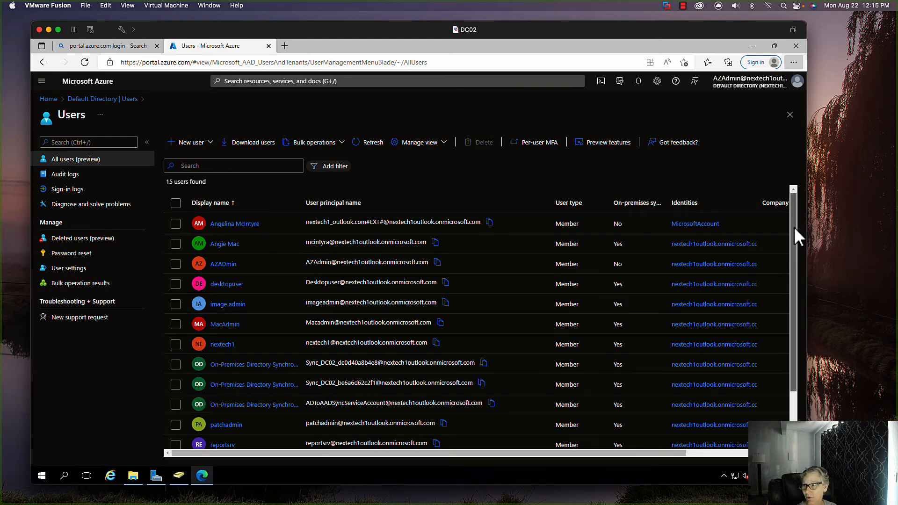
scroll(795, 220, "down", 1)
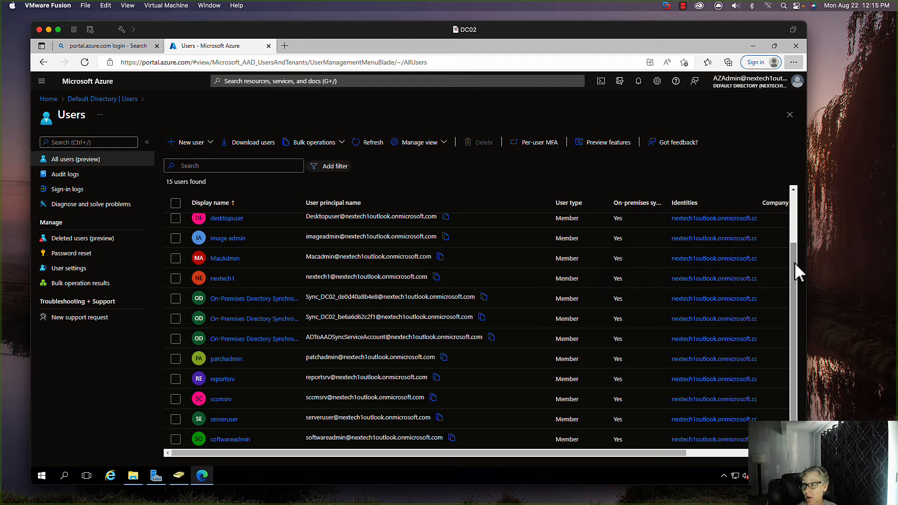
scroll(798, 285, "up", 1)
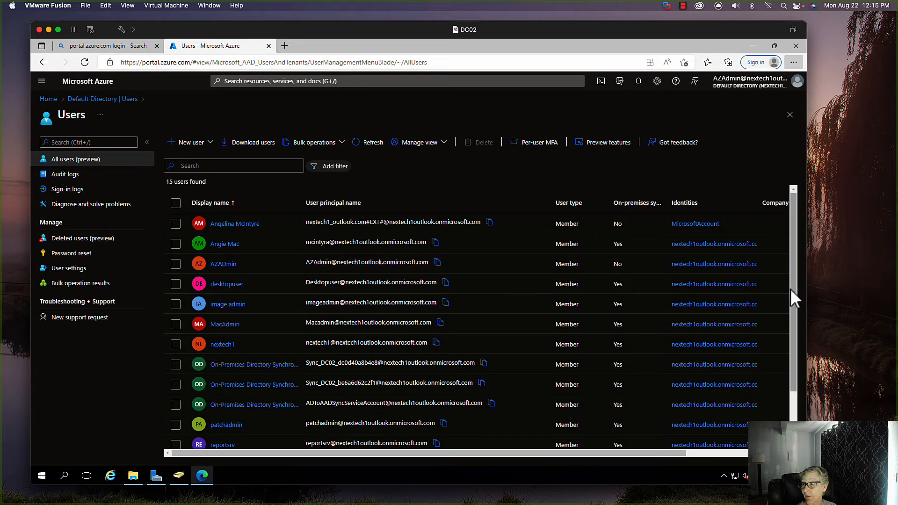
left_click_drag(793, 293, 808, 211)
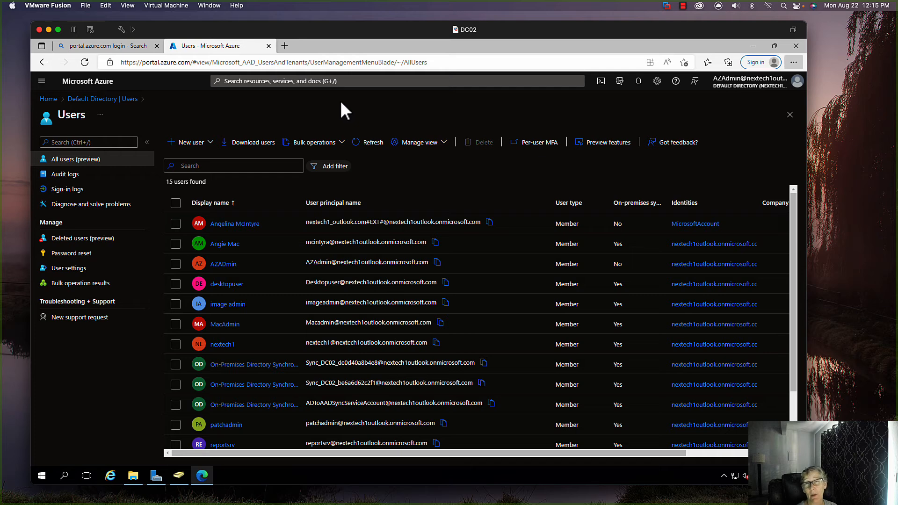
Step: Switch to the Microsoft 365 admin center in Safari, show all navigation entries and open the Active users list
left_click(286, 46)
type("p")
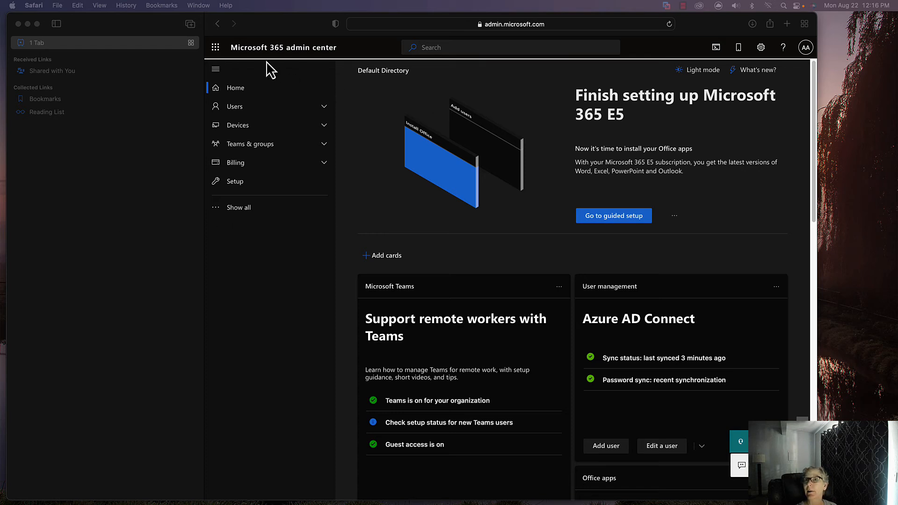
left_click(234, 183)
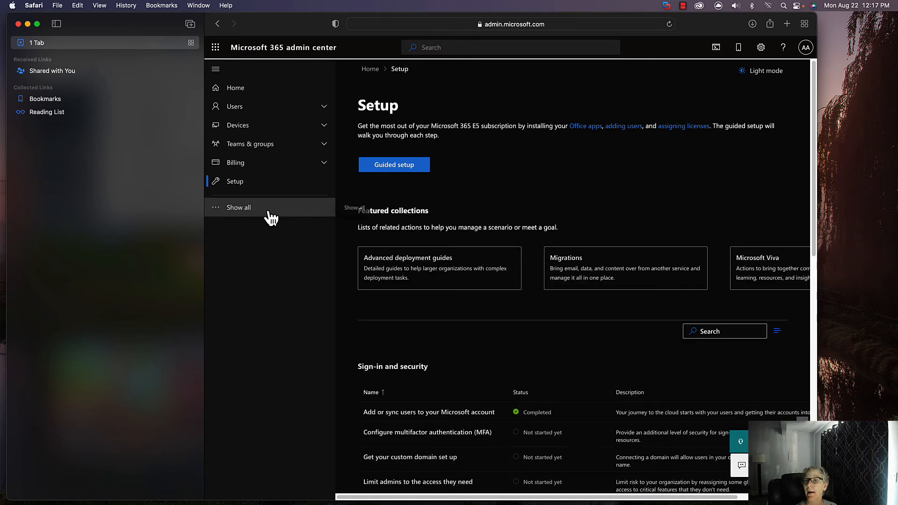
left_click(229, 209)
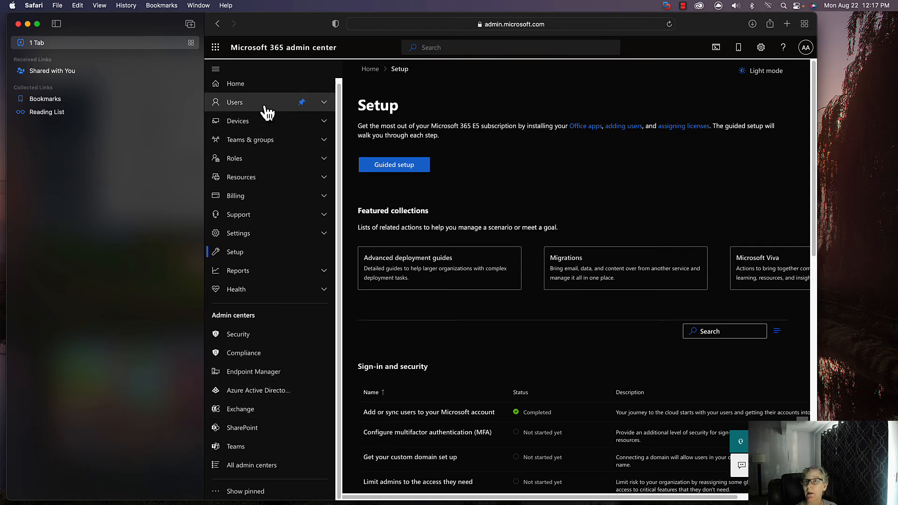
left_click(324, 103)
left_click(265, 121)
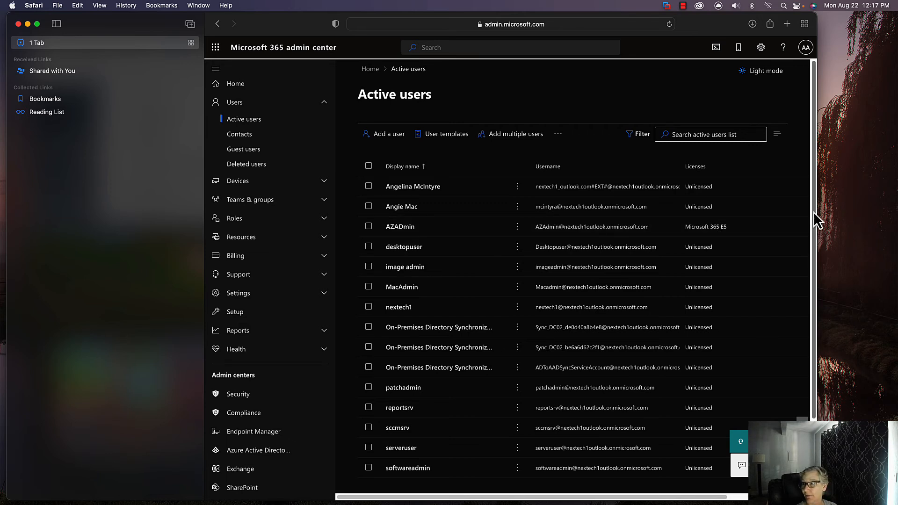
Step: Review the synchronized accounts and their licenses in the Active users list and look over the available admin centers
scroll(815, 215, "down", 3)
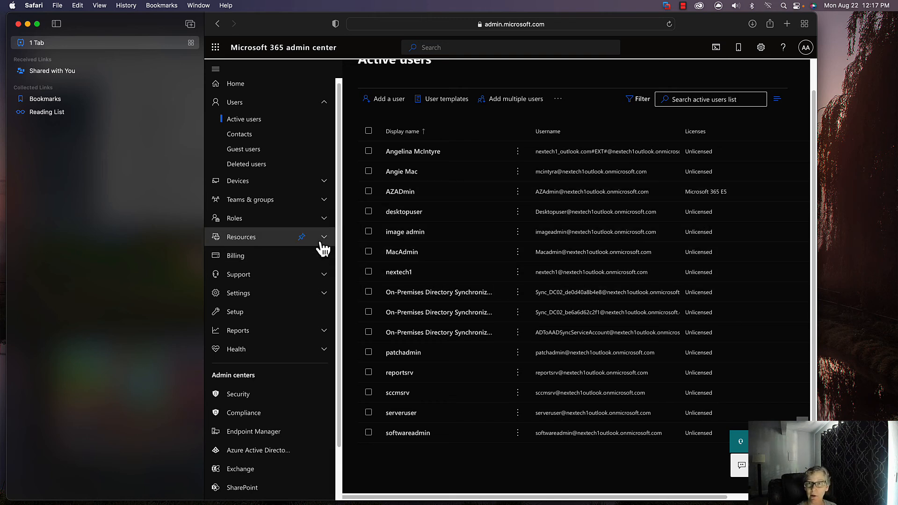
left_click_drag(342, 197, 338, 264)
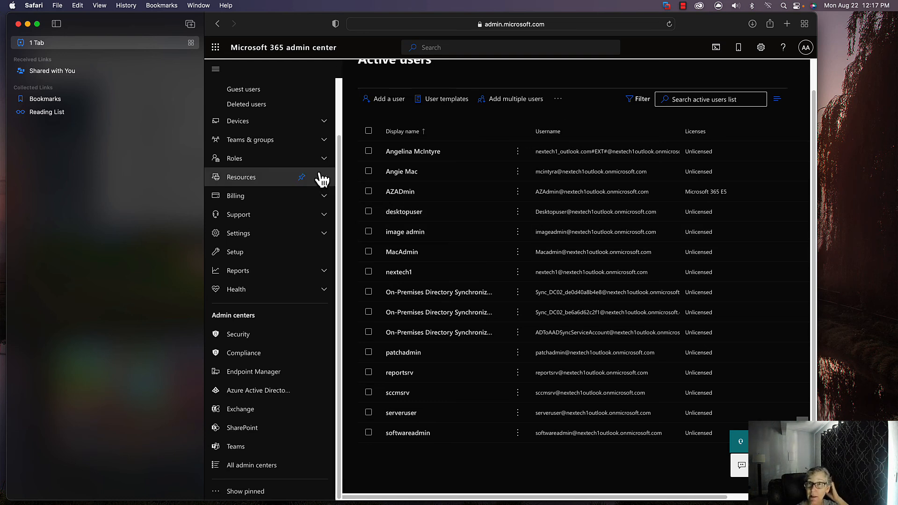
scroll(340, 225, "up", 3)
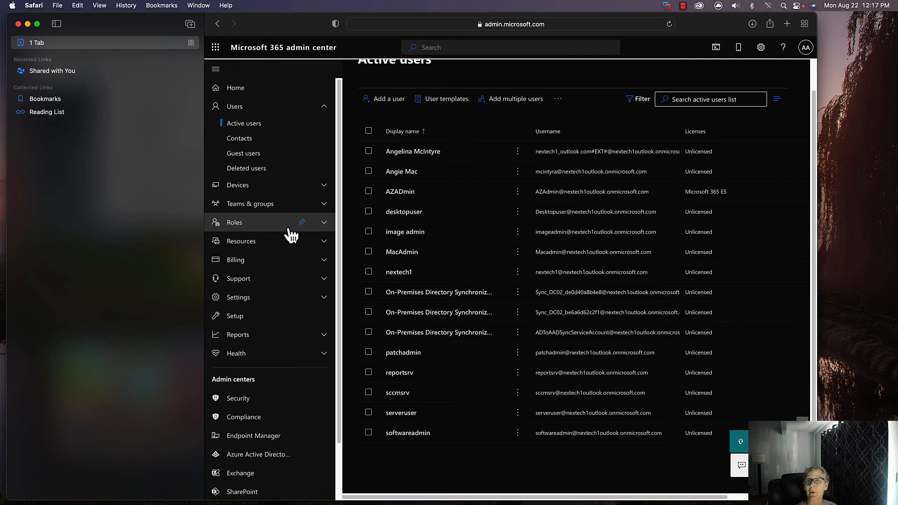
Step: Minimize the Safari window and close the Finder window to clear the desktop
left_click(28, 24)
left_click(49, 29)
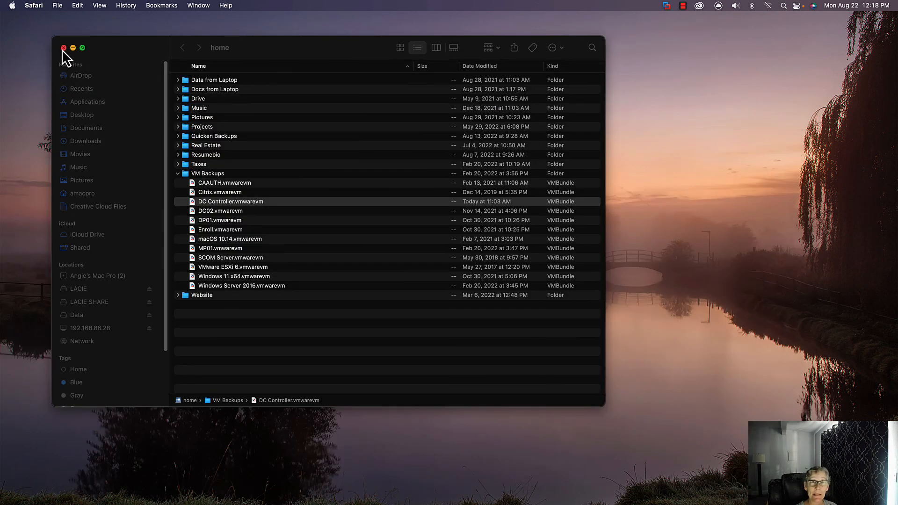
left_click(62, 49)
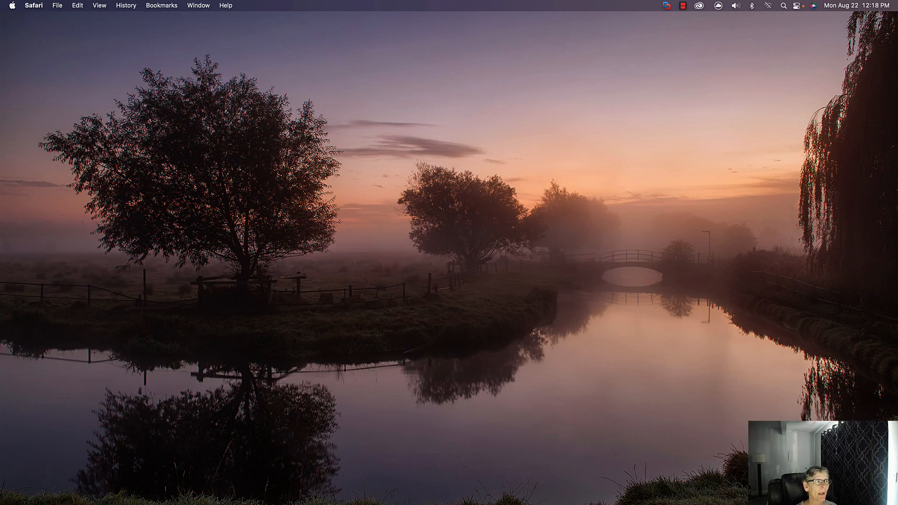